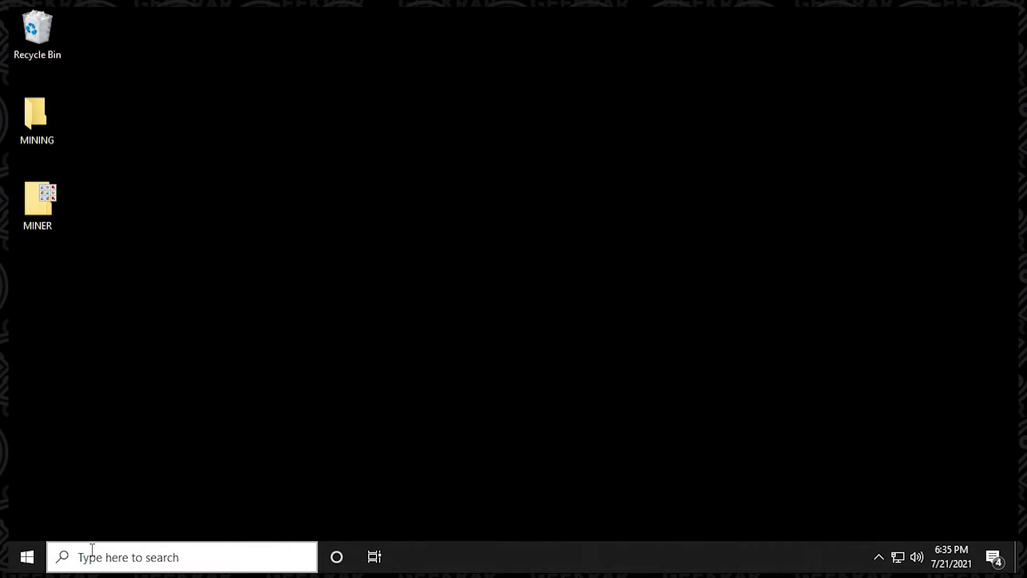
- Search Windows for 'cmd' and launch Command Prompt
left_click(76, 559)
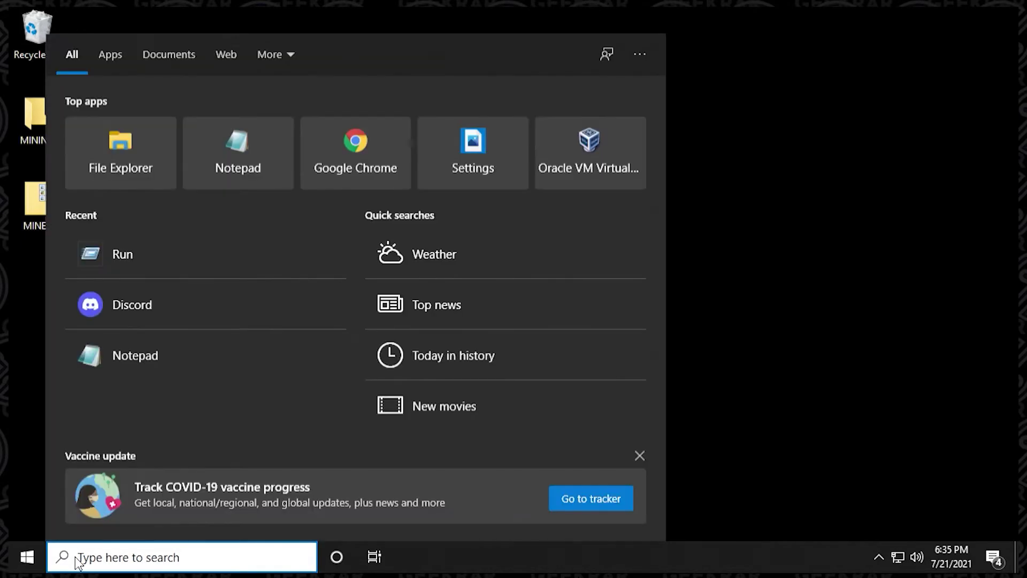
type("cmd")
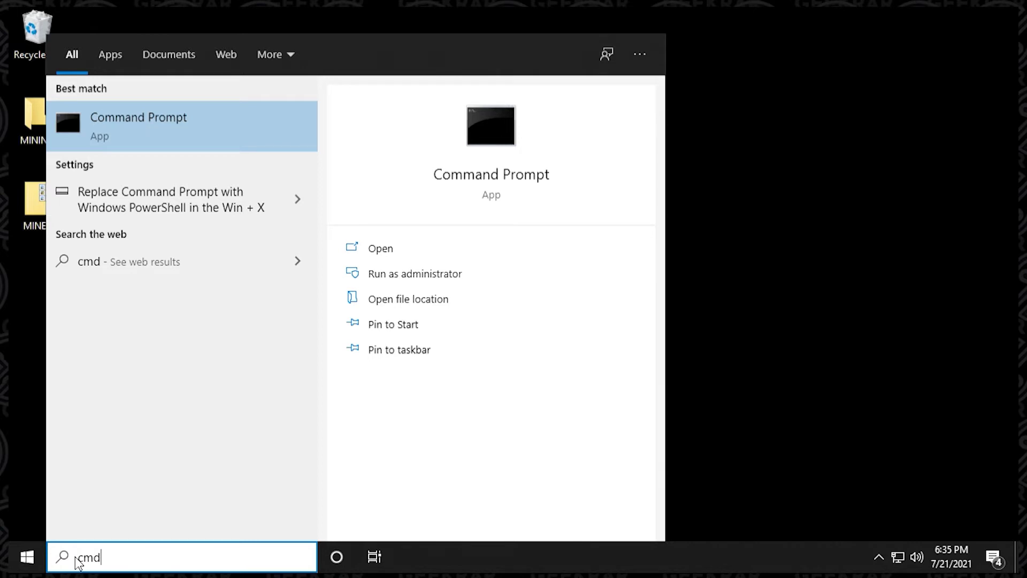
key("Return")
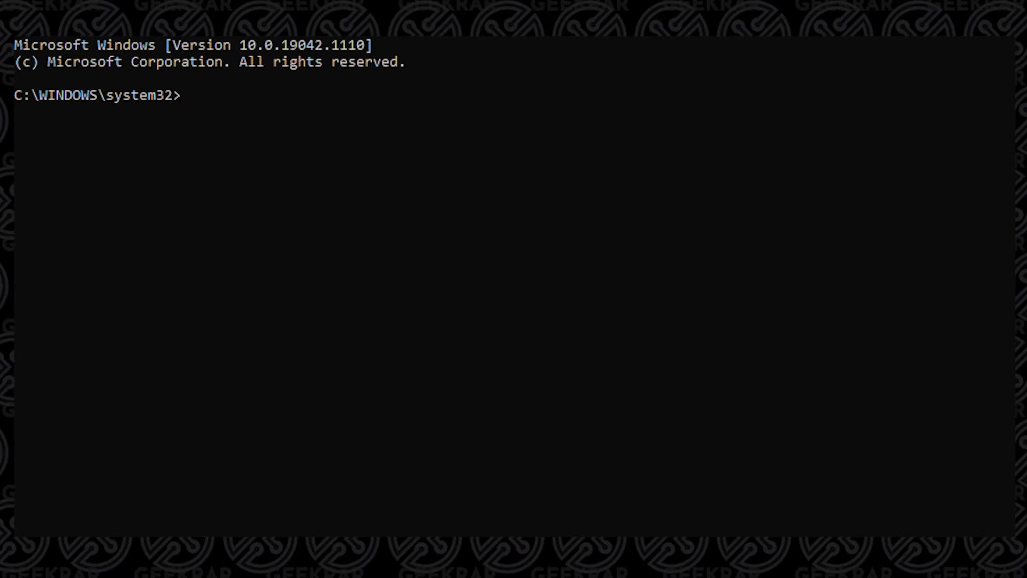
type("powercfg -engery")
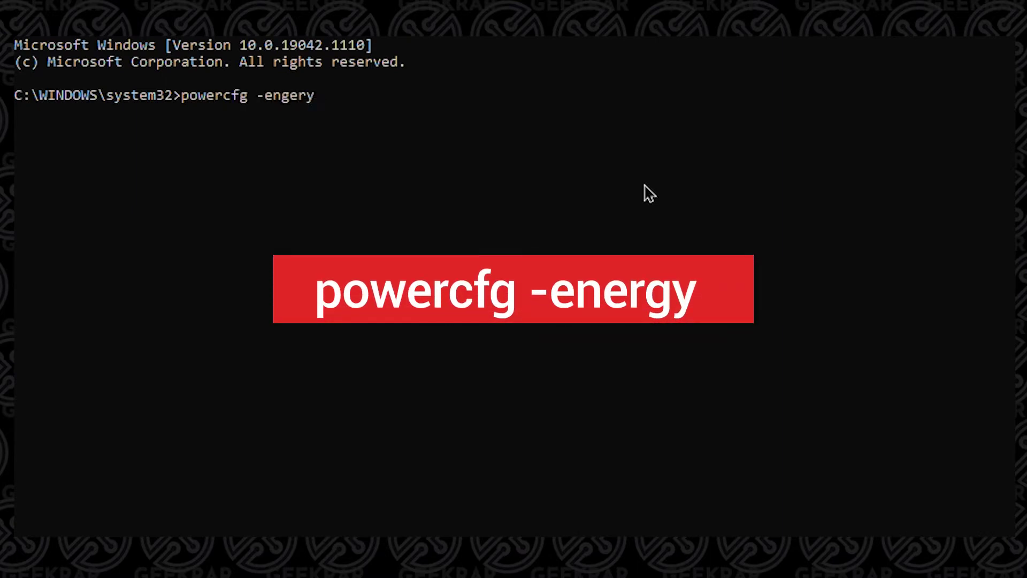
- Run 'powercfg -energy' after correcting the typo in the option
key("BackSpace")
key("BackSpace")
key("BackSpace")
key("BackSpace")
key("BackSpace")
type("nergy")
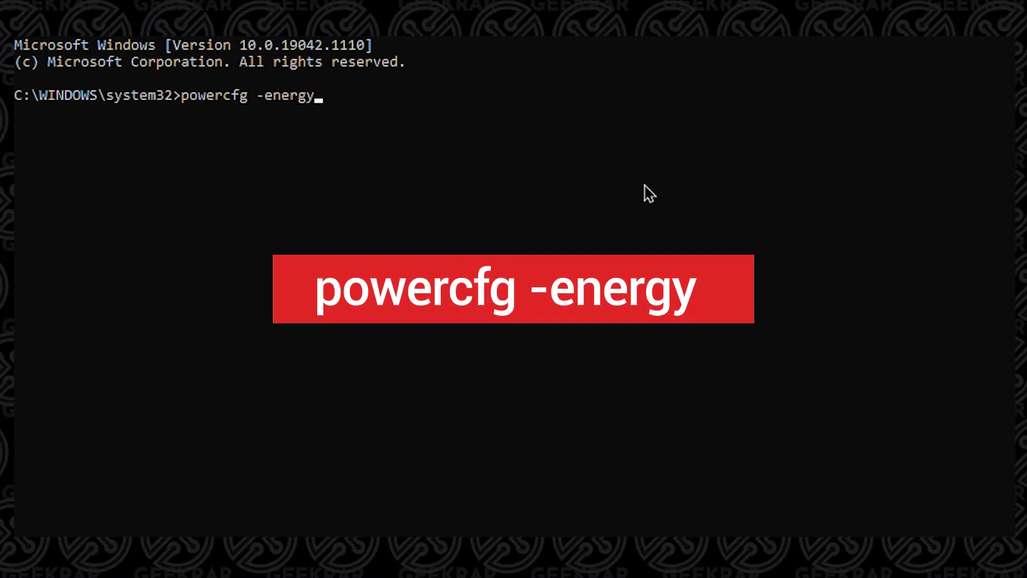
key("Return")
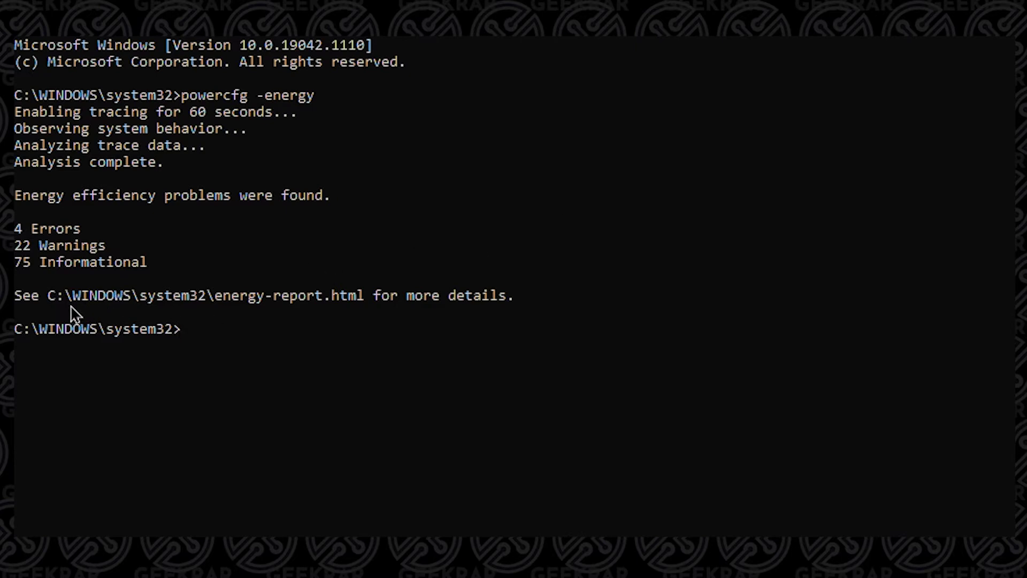
- Copy the full energy-report.html path from the Command Prompt output
left_click_drag(41, 295, 340, 297)
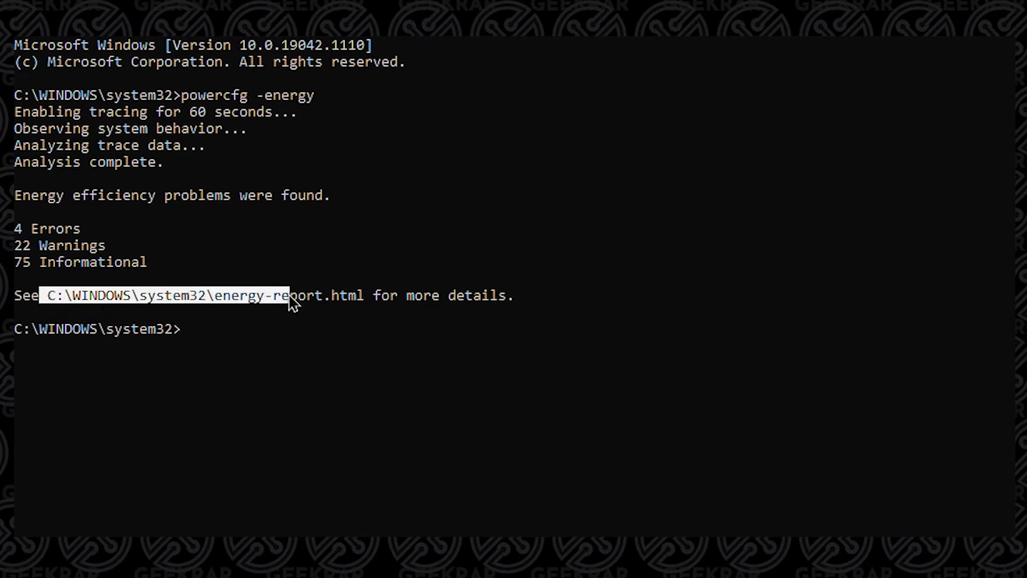
left_click_drag(340, 296, 364, 298)
key("ctrl+c")
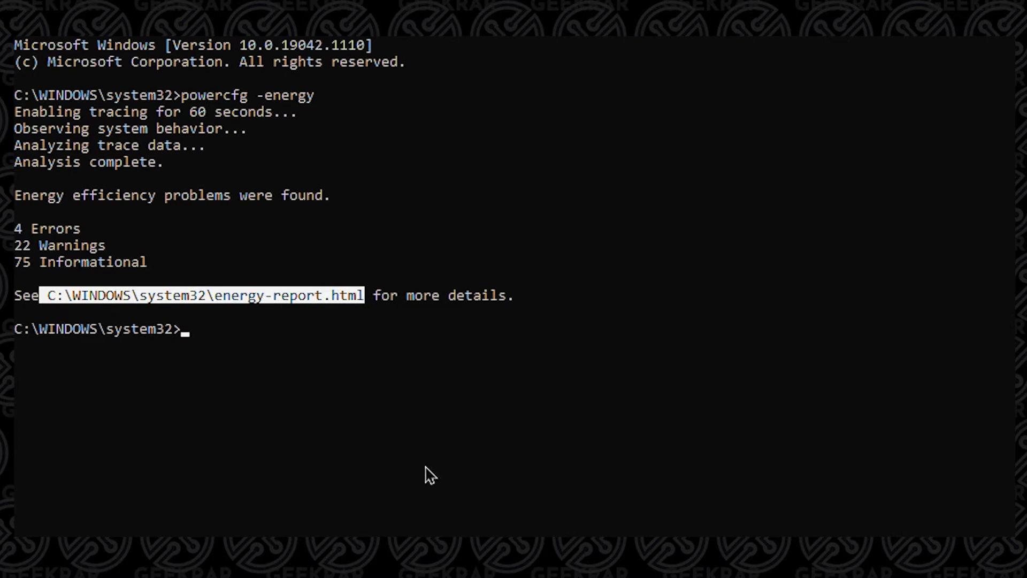
right_click(320, 300)
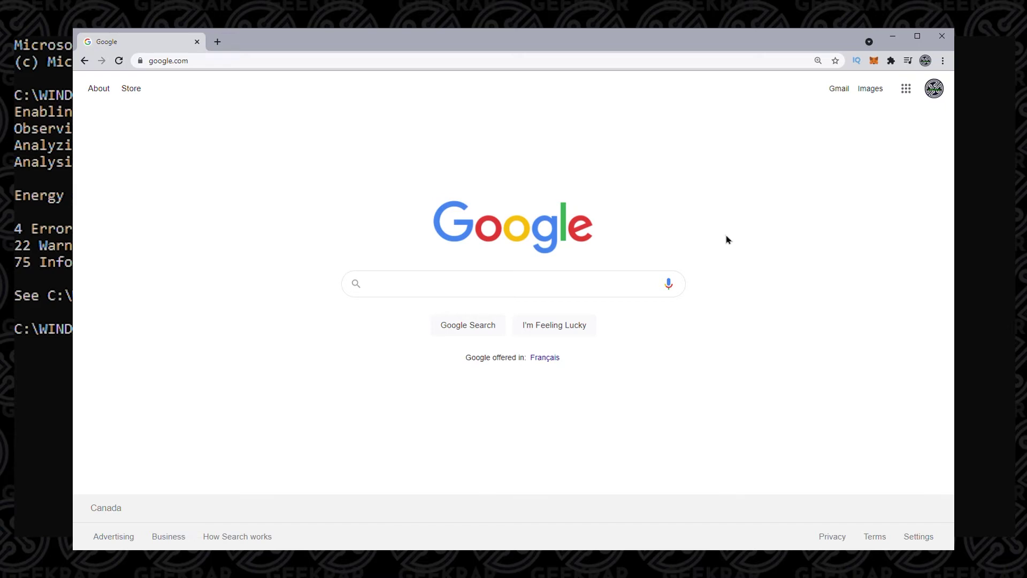
- Load the copied energy-report.html path in Chrome's address bar
left_click(510, 71)
key("ctrl+v")
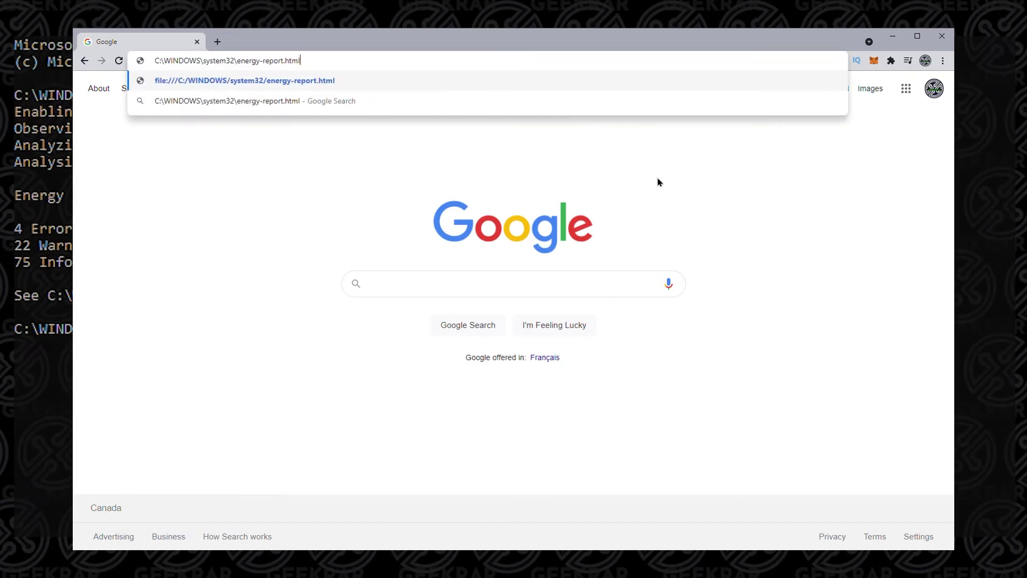
key("Return")
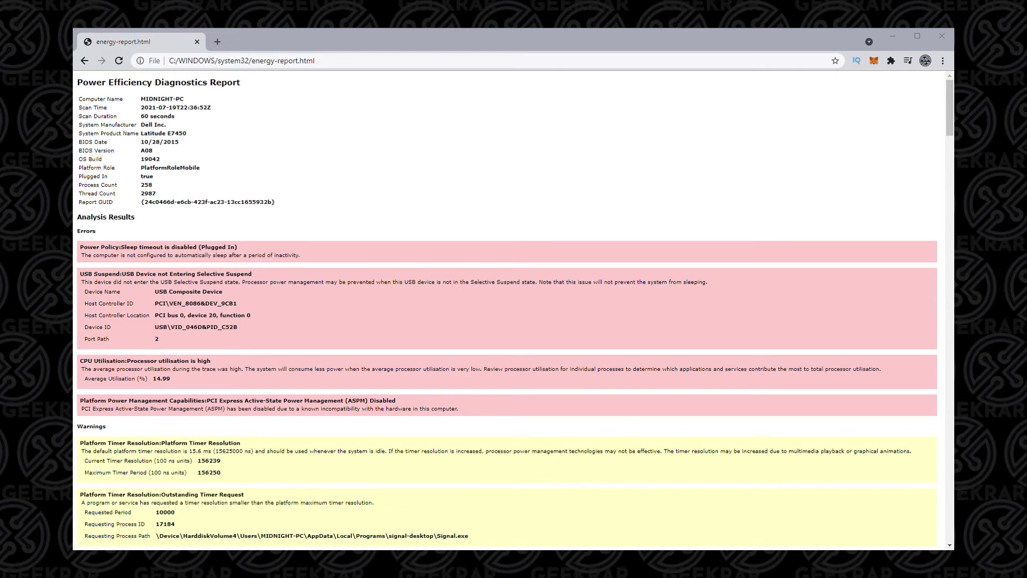
left_click_drag(950, 130, 950, 173)
scroll(514, 309, "down", 2)
scroll(514, 309, "up", 4)
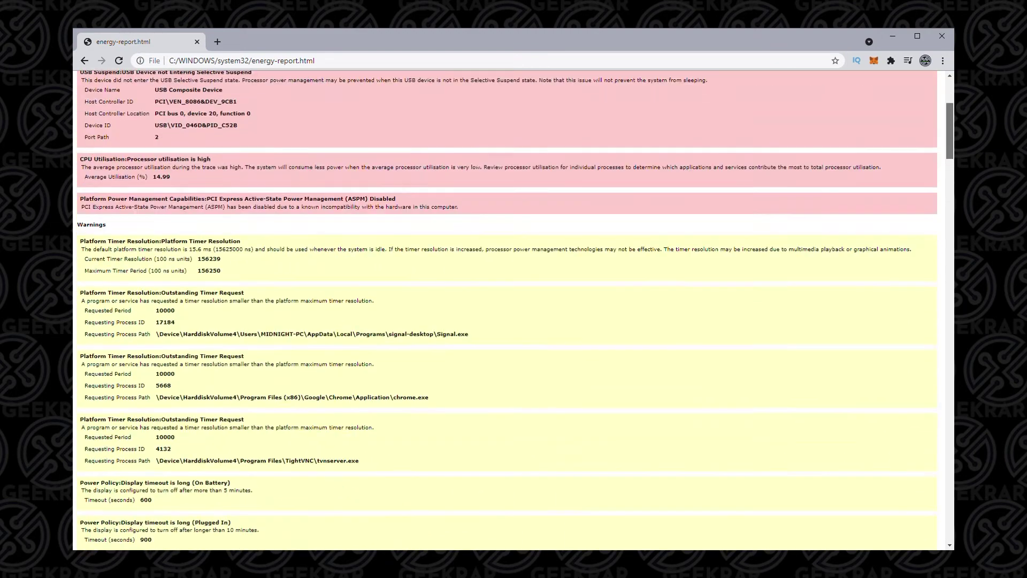
scroll(617, 197, "up", 3)
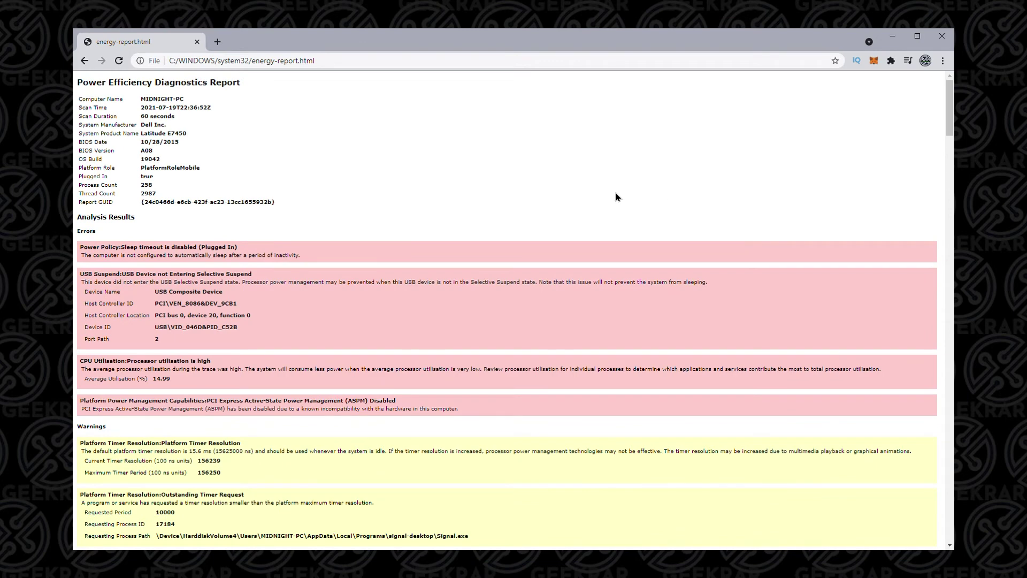
- Search the report for 'battery information' to find Design Capacity 53280 and Last Full Charge 41129
key("ctrl+f")
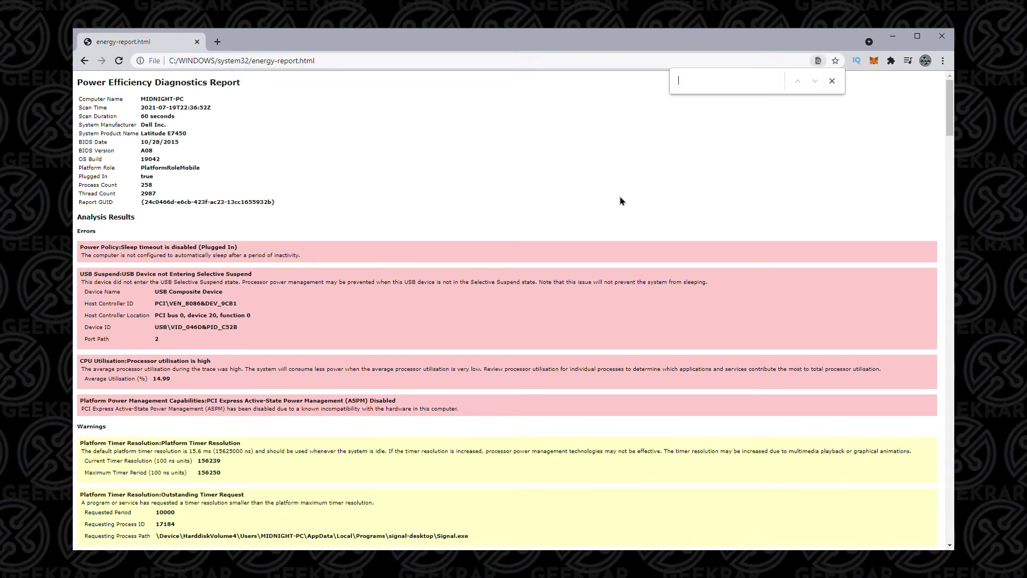
type("batt")
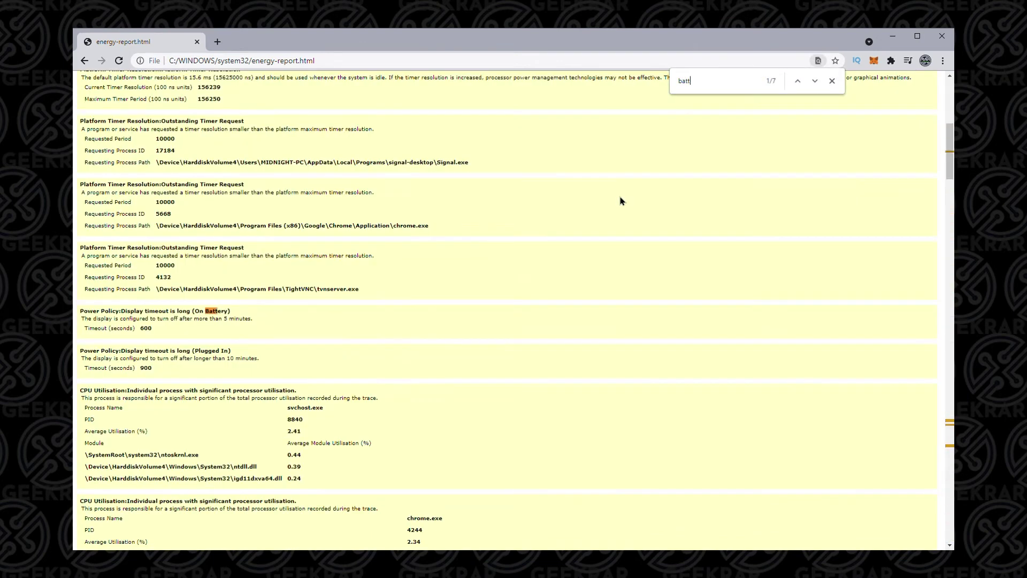
type("ery in")
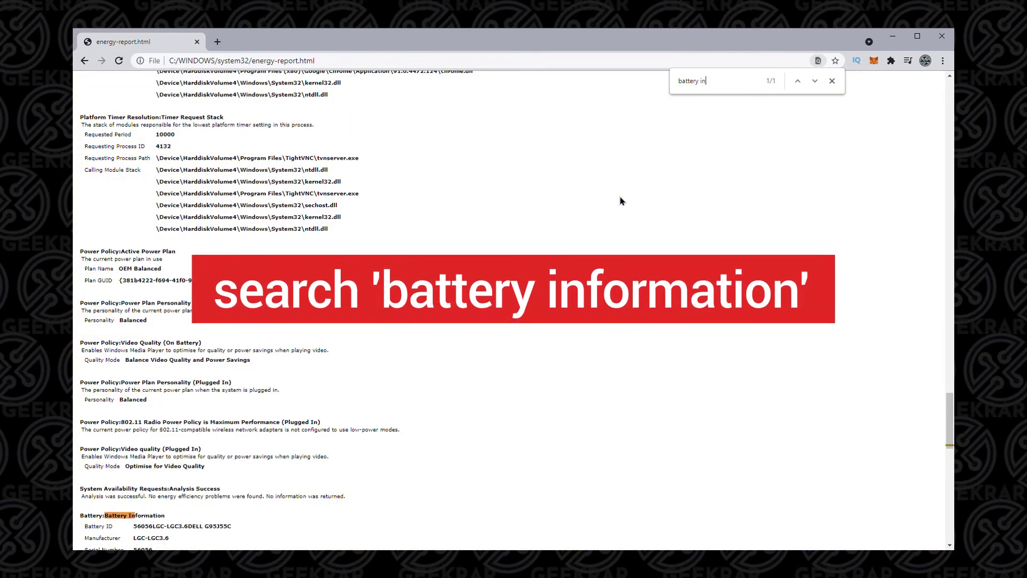
type("forma")
type("tion")
scroll(592, 223, "down", 1)
scroll(592, 224, "down", 1)
scroll(592, 223, "down", 1)
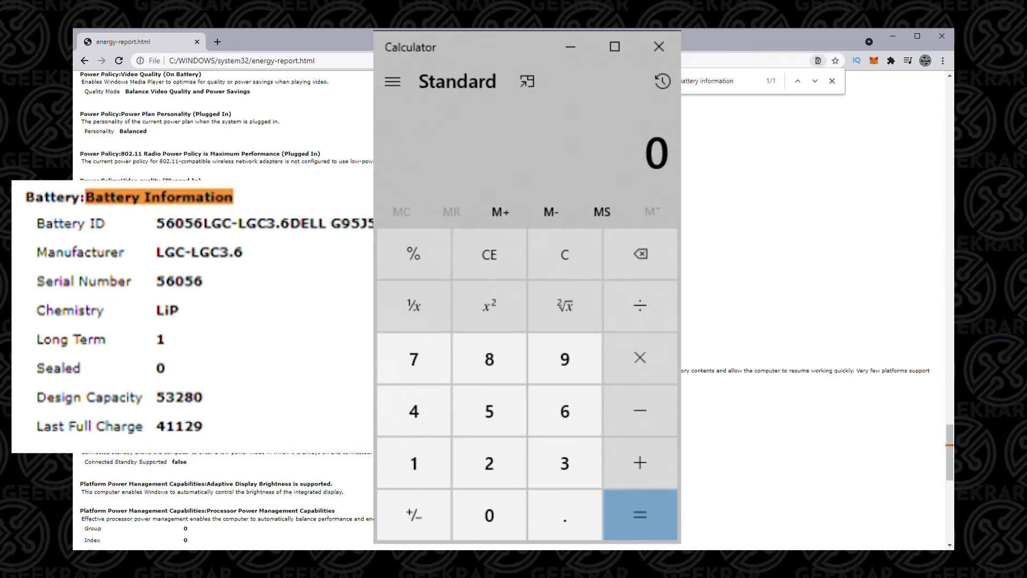
type("4")
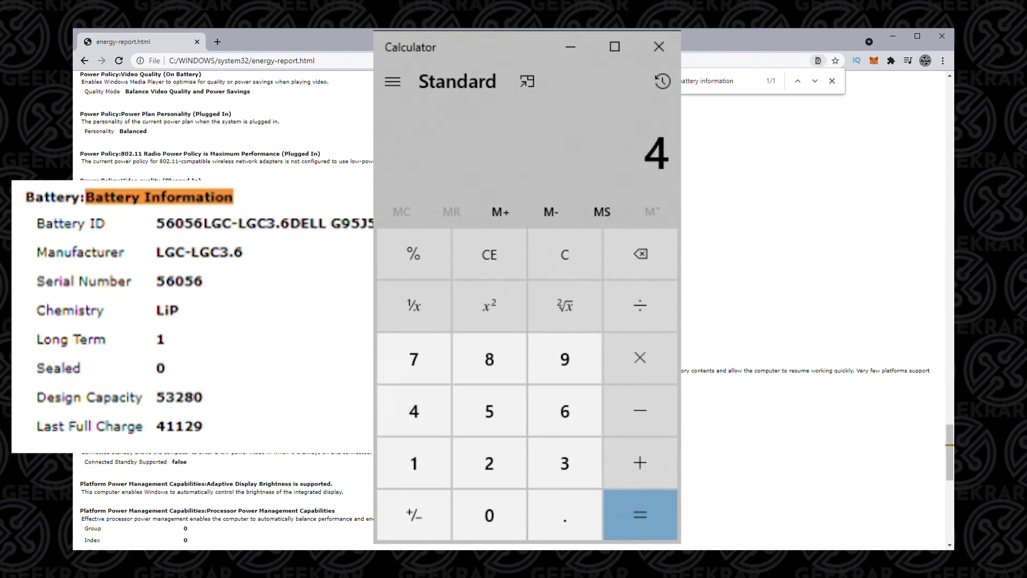
type("1,1")
type("2")
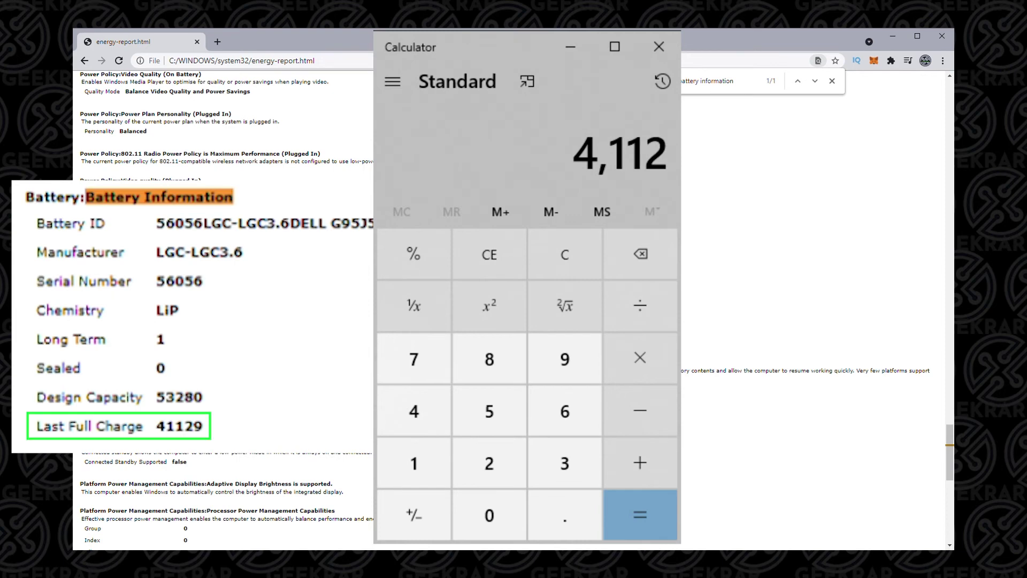
type("9")
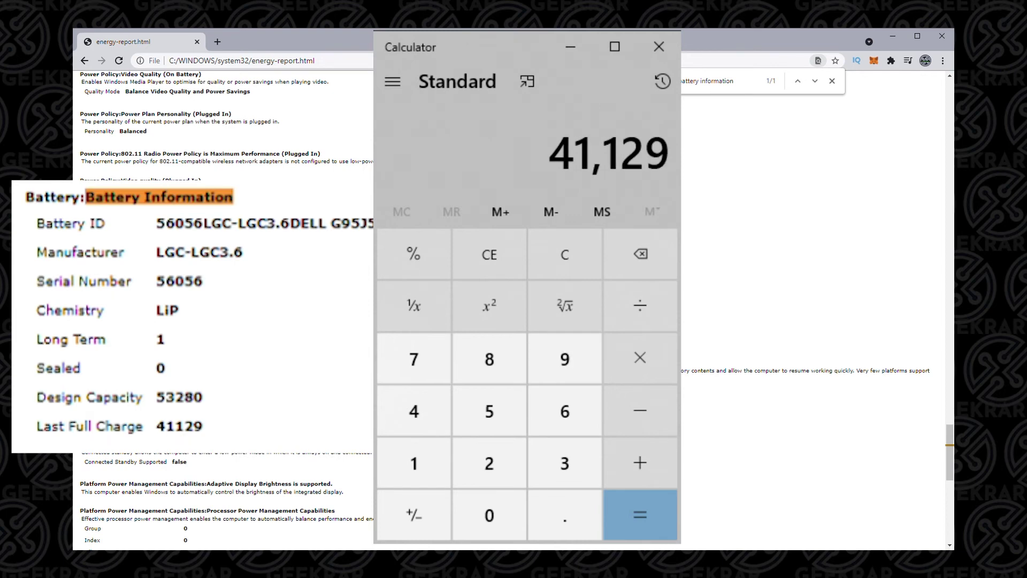
- Calculate 41129 ÷ 53280 × 100 in Calculator, giving 77.19%
key("slash")
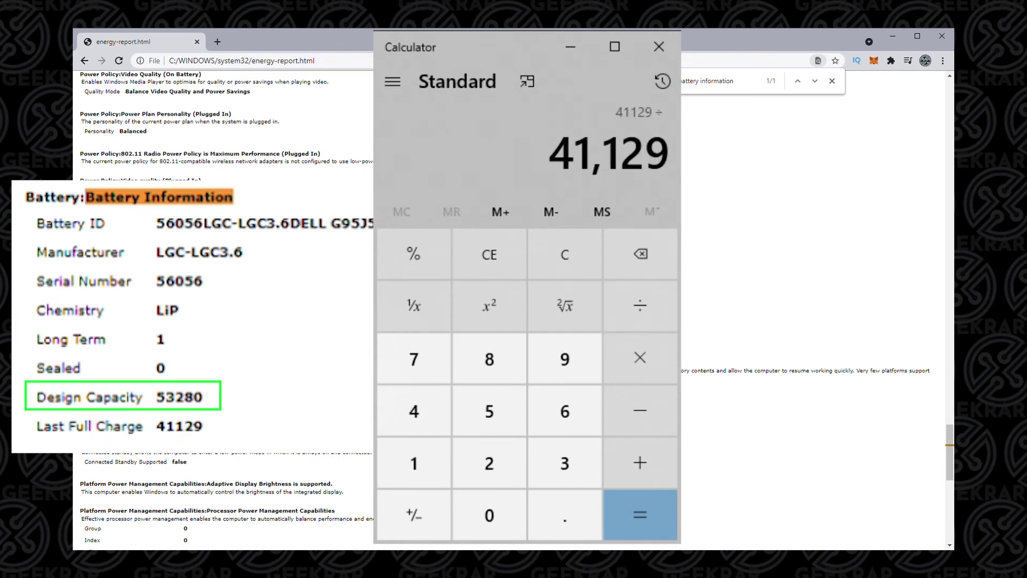
type("5")
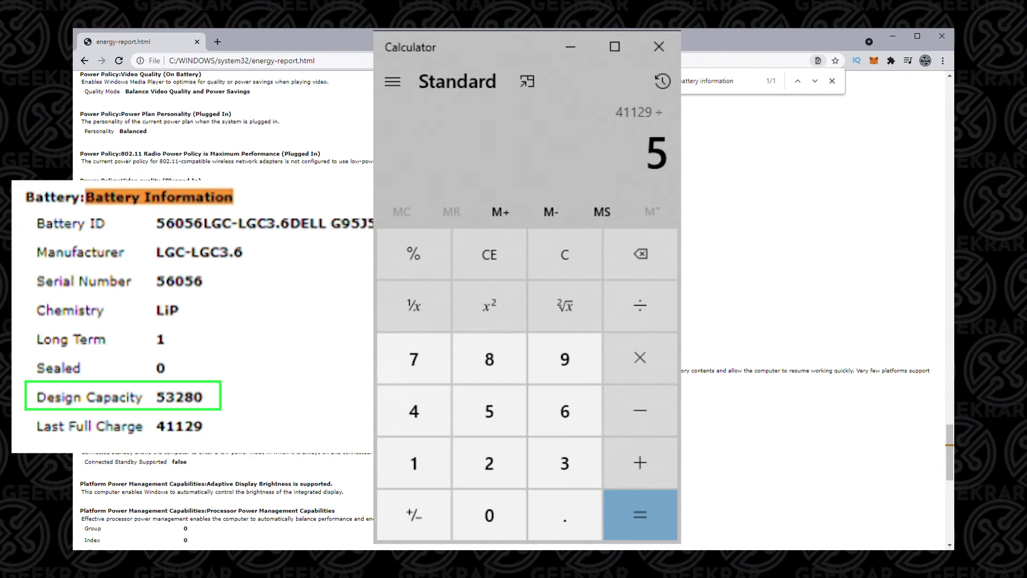
type("3,280")
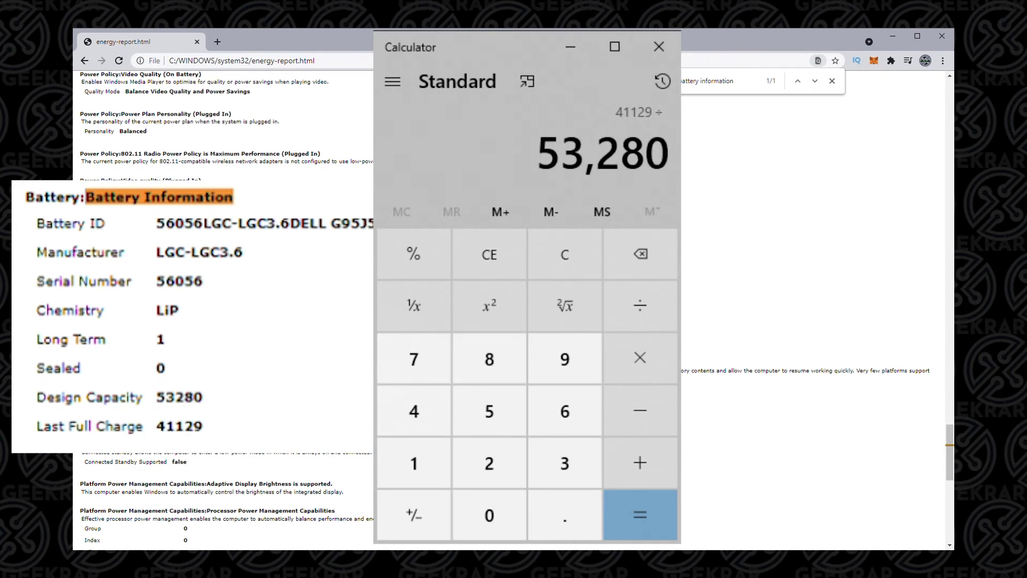
key("Return")
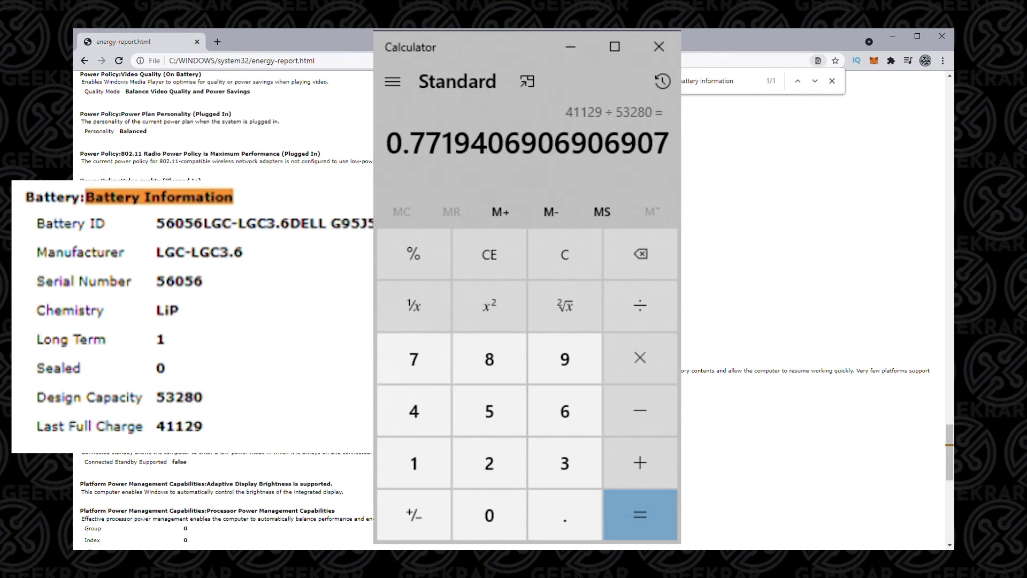
type("*100")
key("Return")
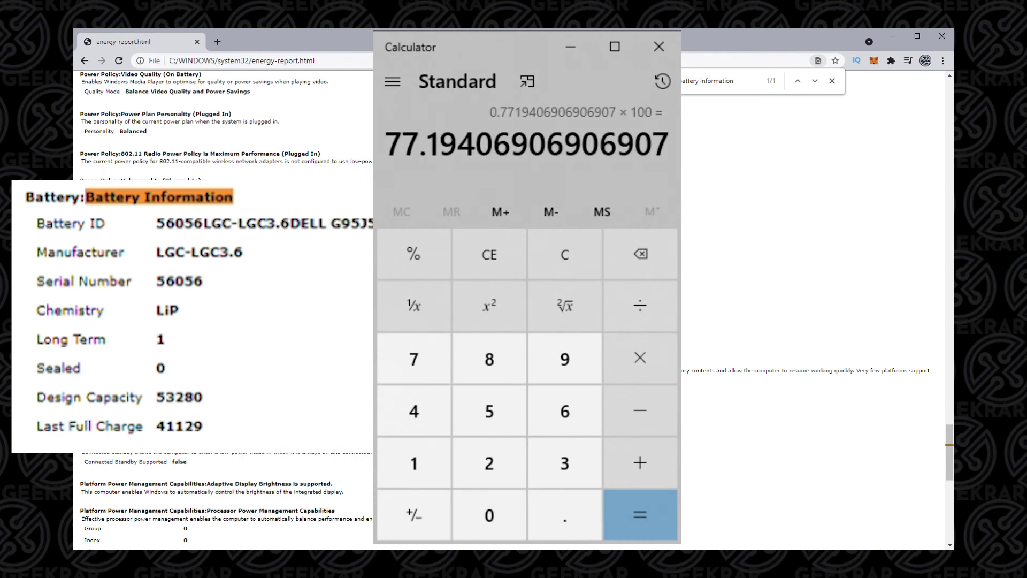